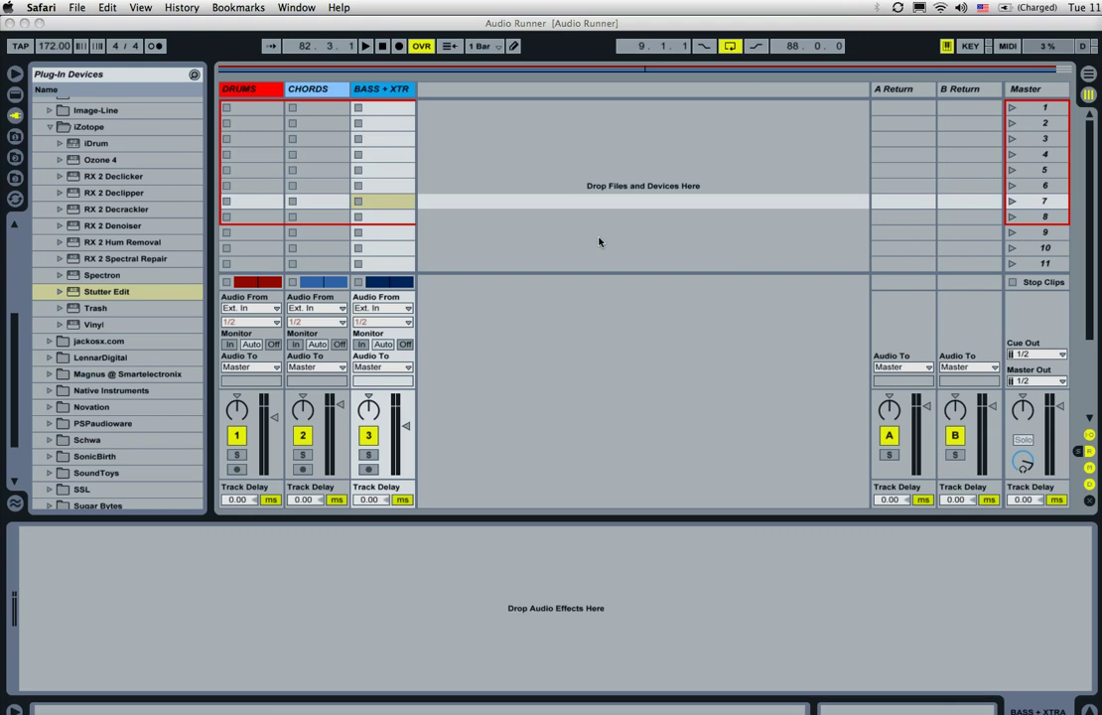
- Bring Live forward, review the Audio Runner arrangement, then return to Session view
click(548, 30)
key(Tab)
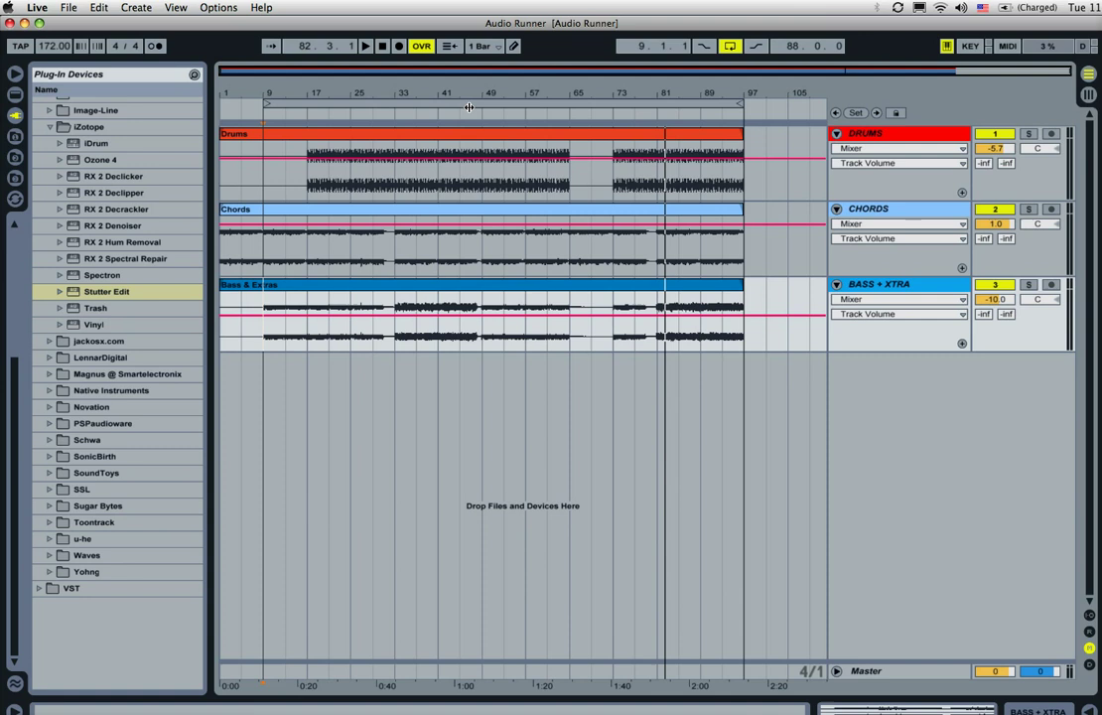
key(Tab)
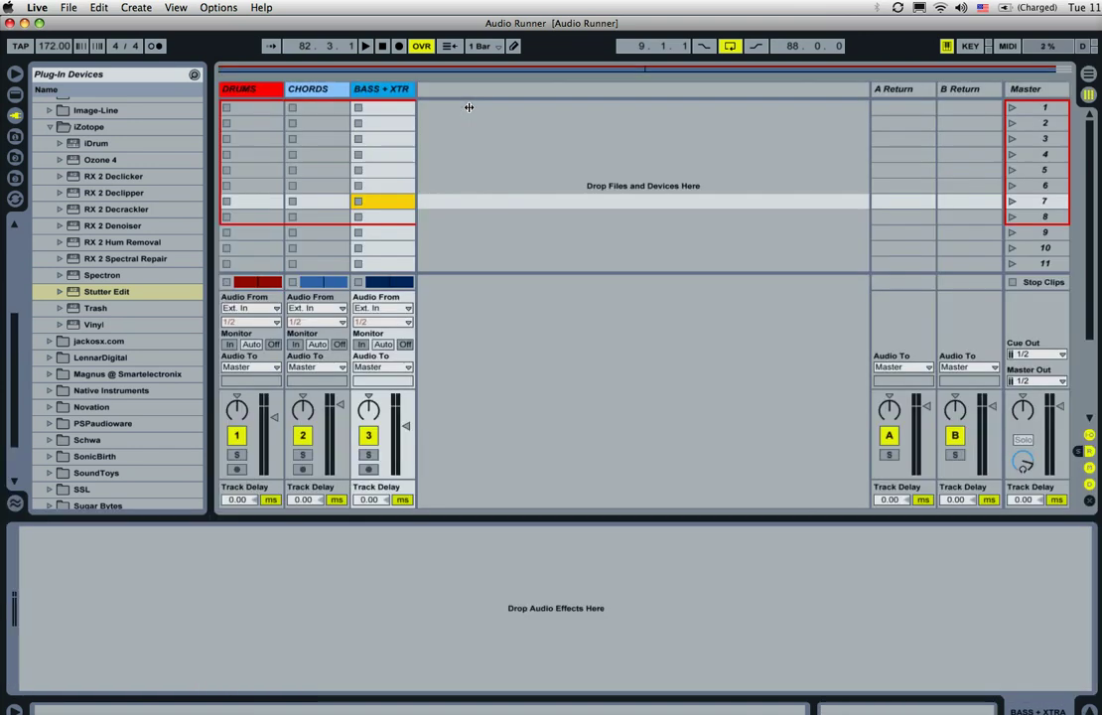
- Insert a new MIDI track, 4 MIDI, and set its monitoring to In
click(147, 9)
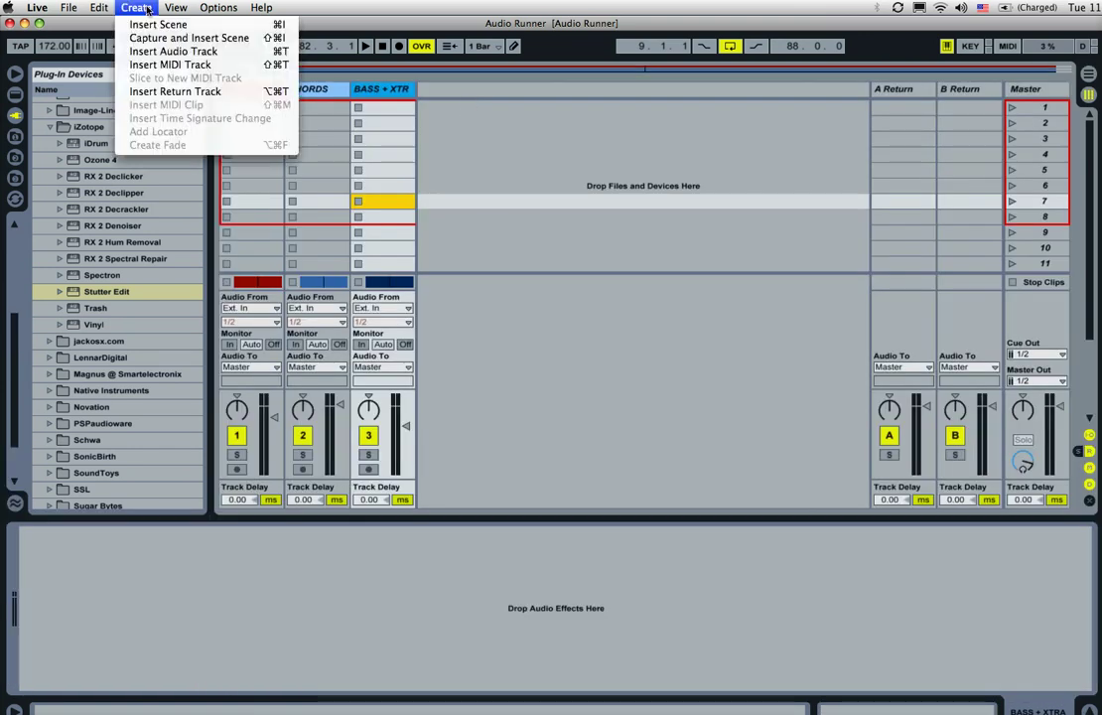
click(168, 65)
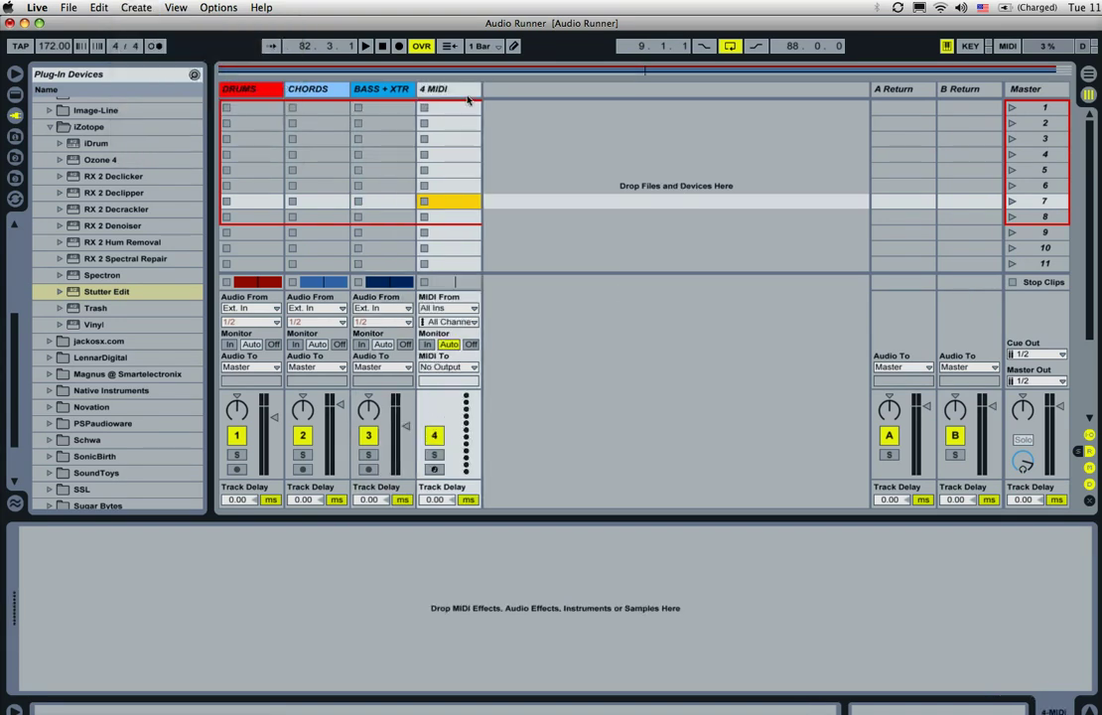
click(467, 91)
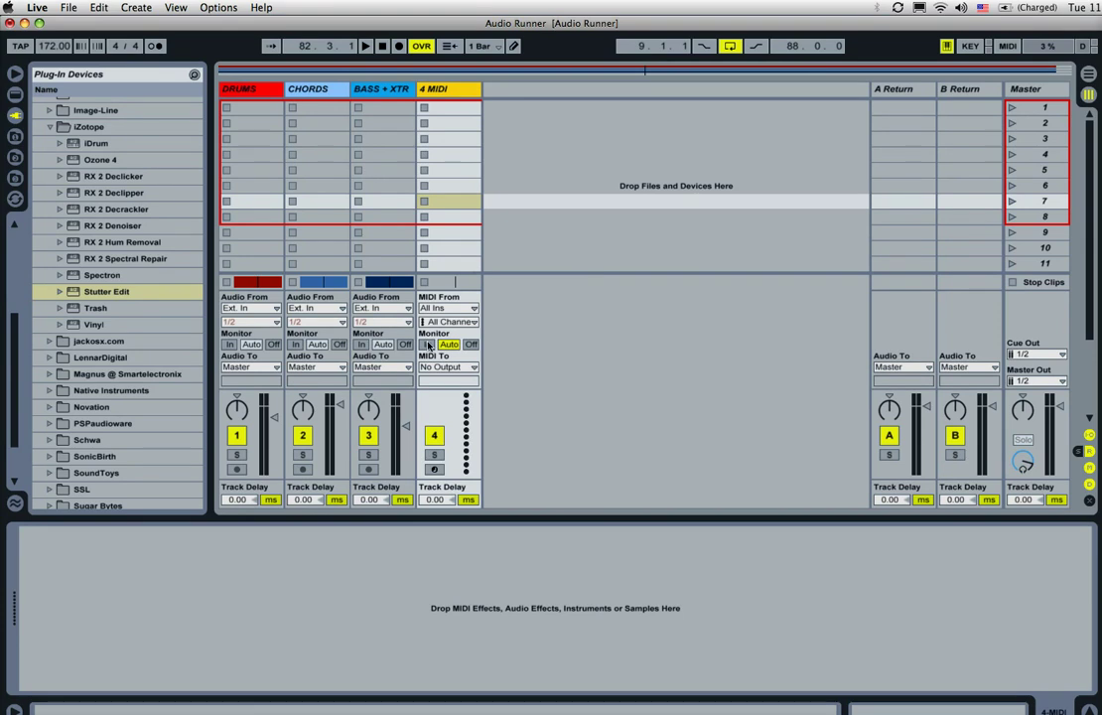
click(428, 344)
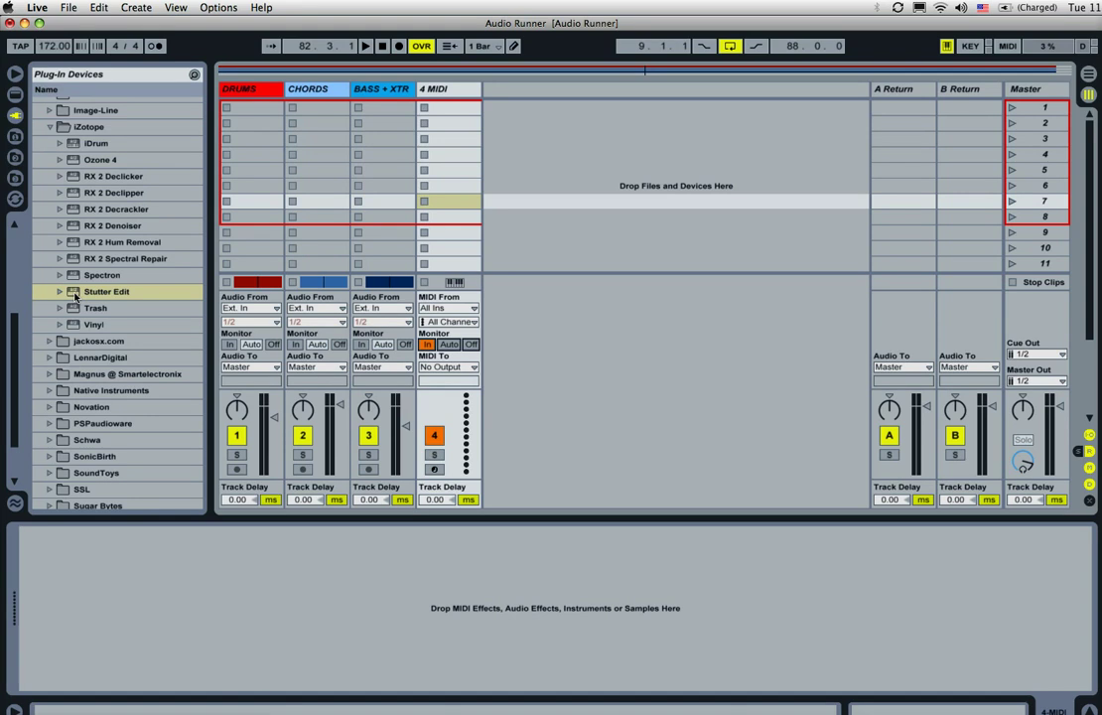
- Drop iZotope Stutter Edit onto the CHORDS track and shift its plugin window right
drag(75, 295, 690, 124)
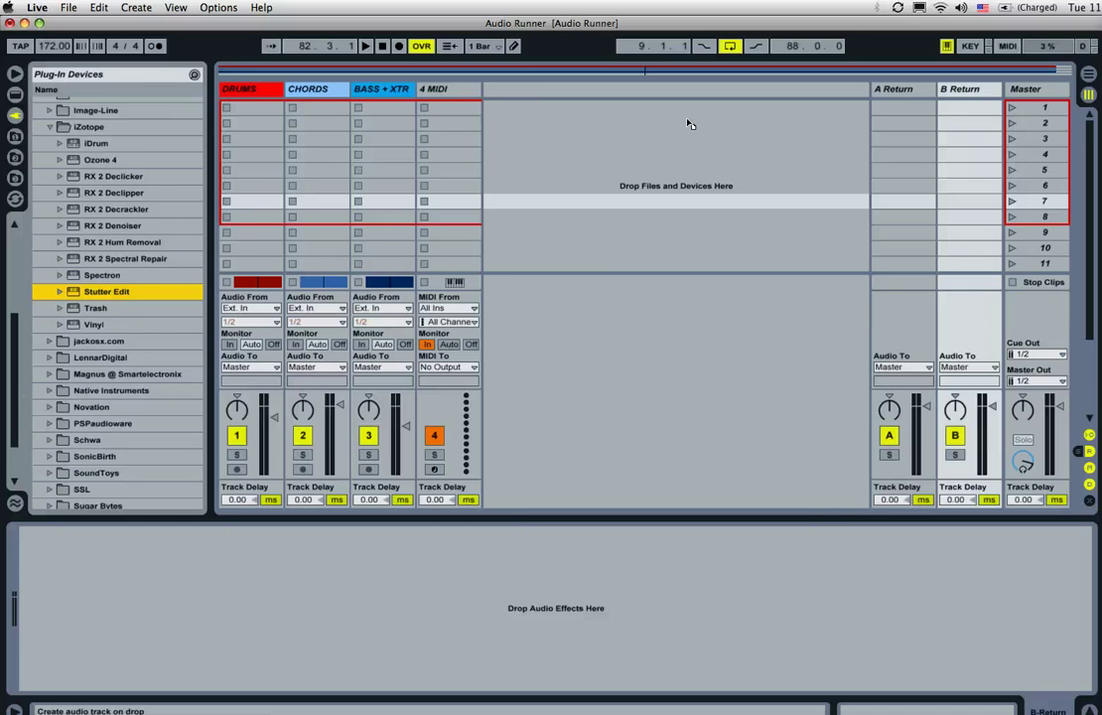
drag(689, 124, 315, 91)
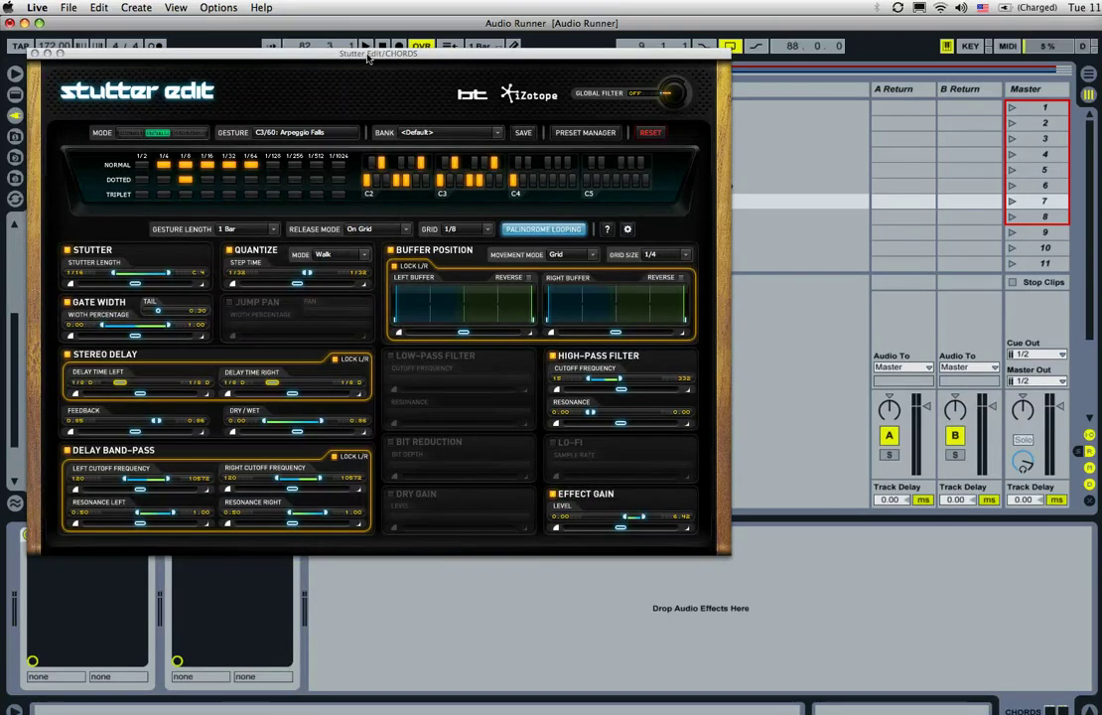
drag(321, 53, 582, 59)
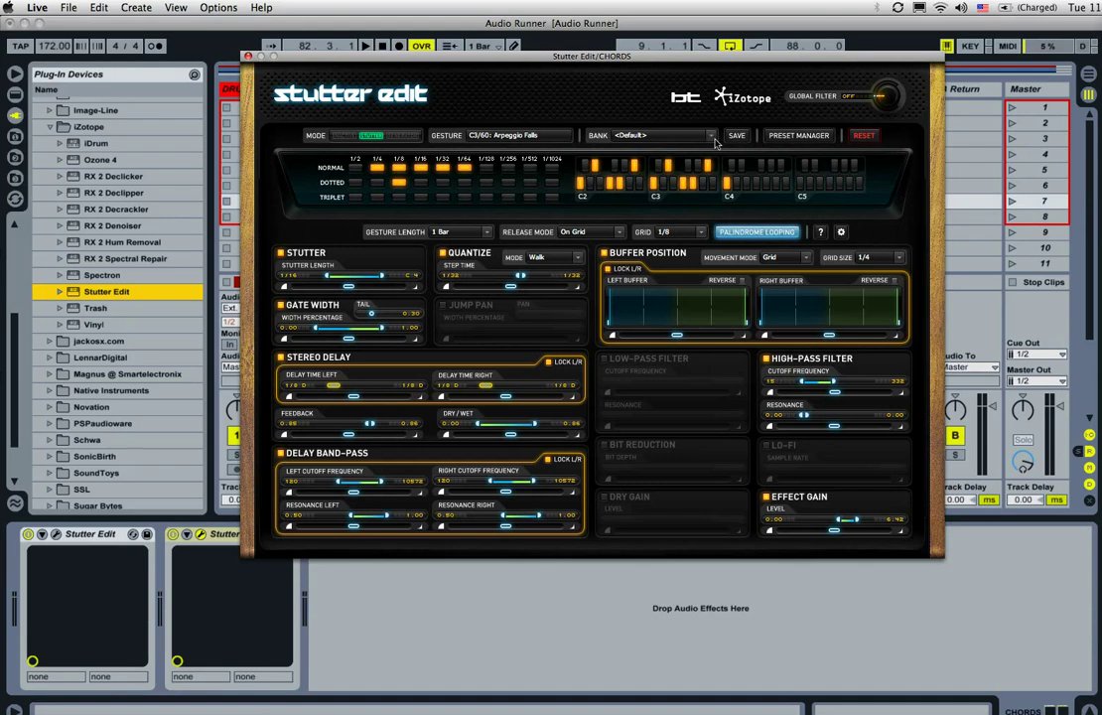
- Browse Stutter Edit's Bank dropdown, then close the plugin window
click(620, 131)
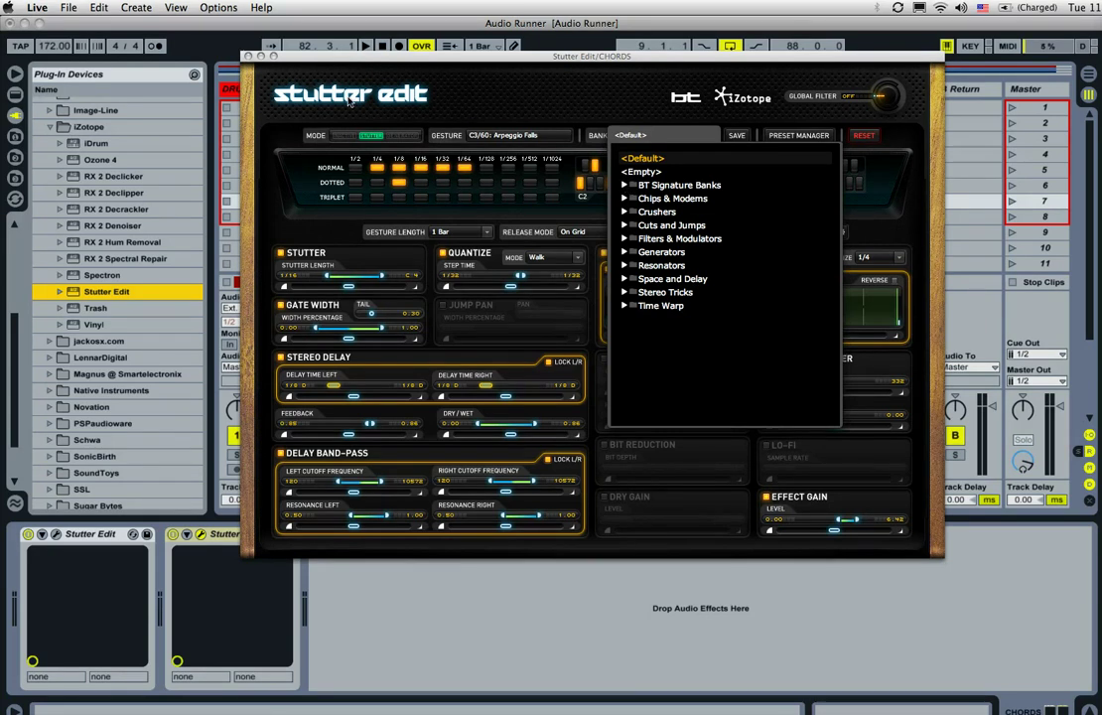
click(248, 57)
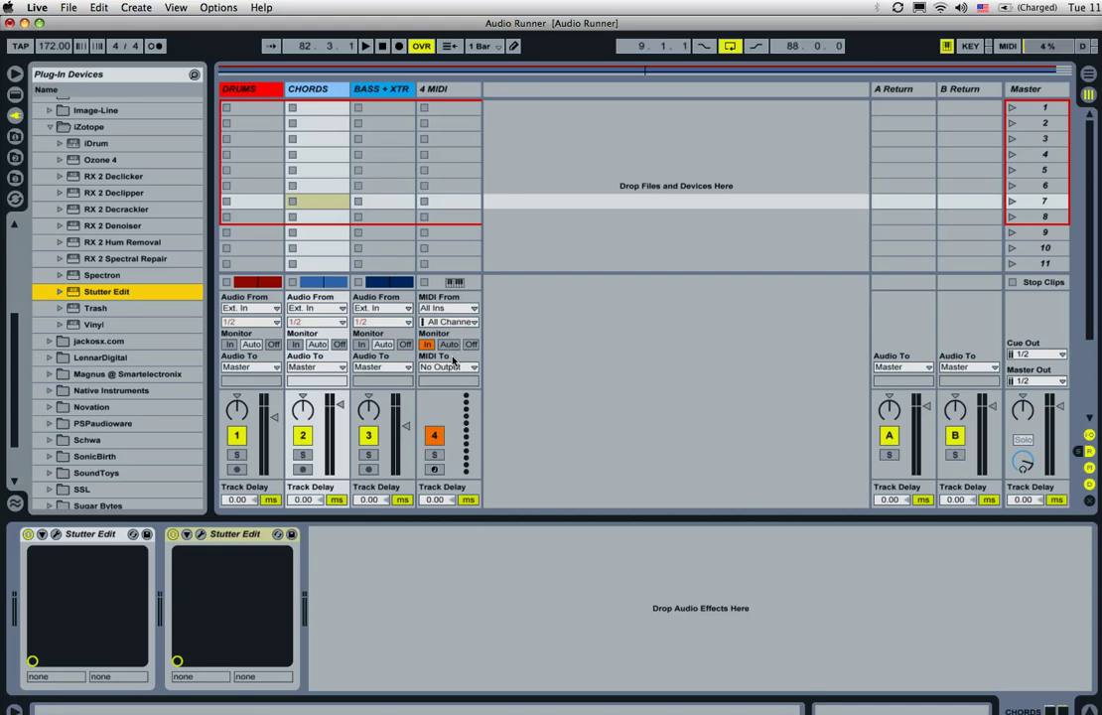
- Set 4 MIDI's MIDI To to CHORDS (1-Stutter Edit) and arm the track
click(457, 93)
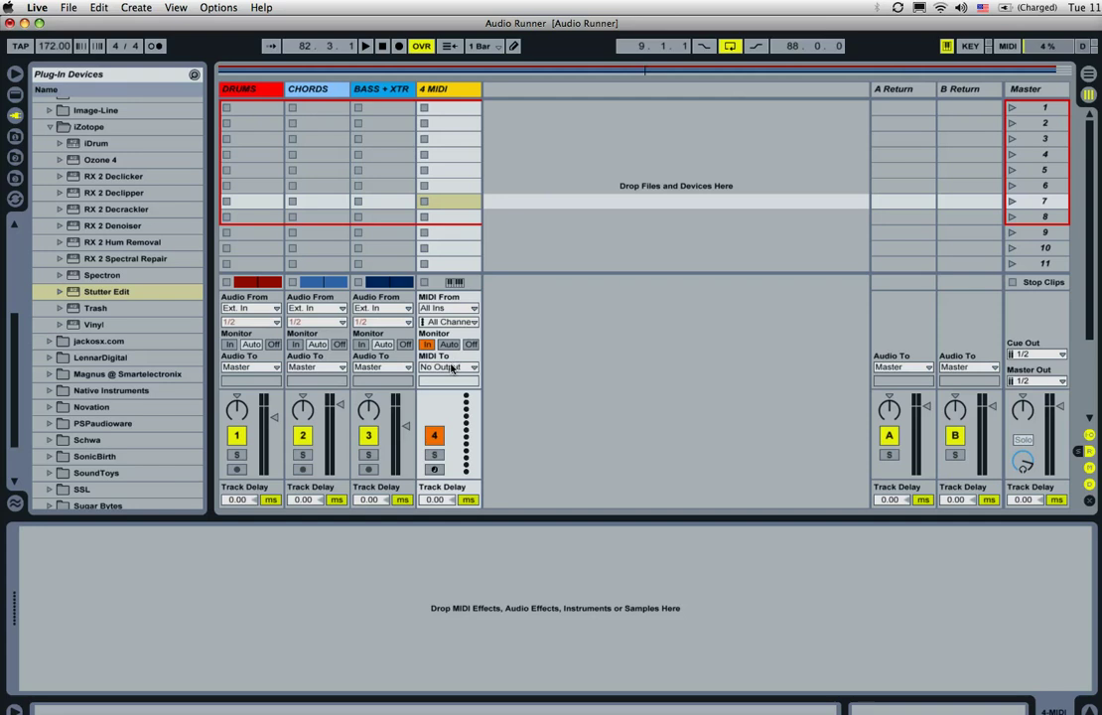
click(452, 367)
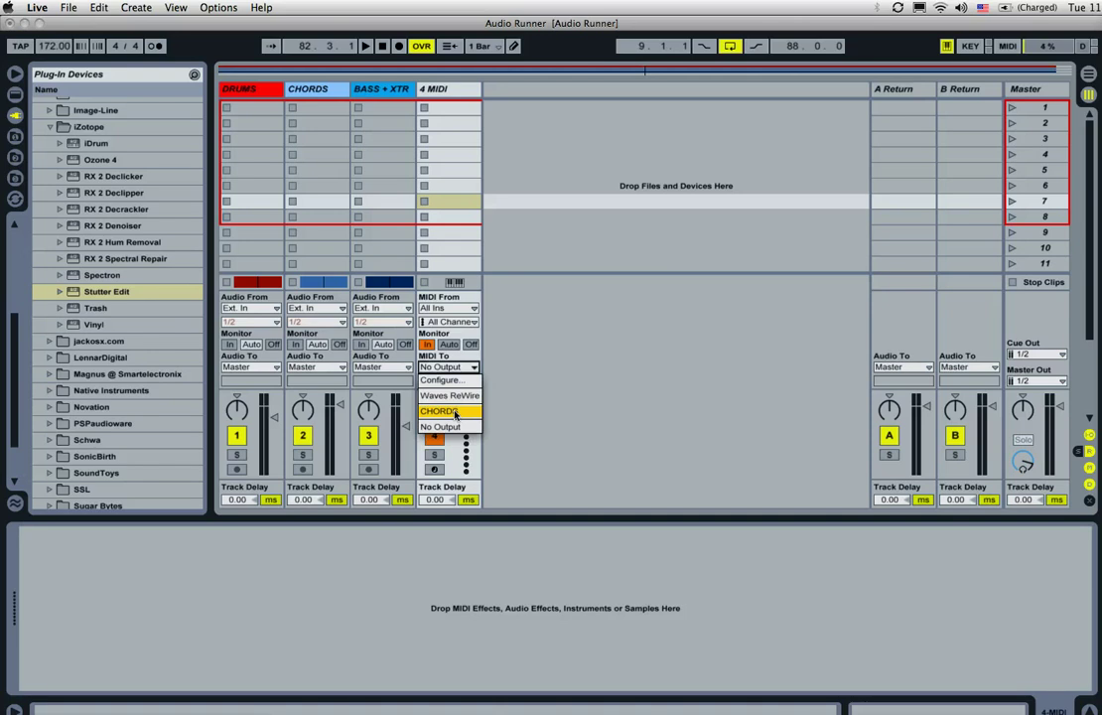
click(454, 412)
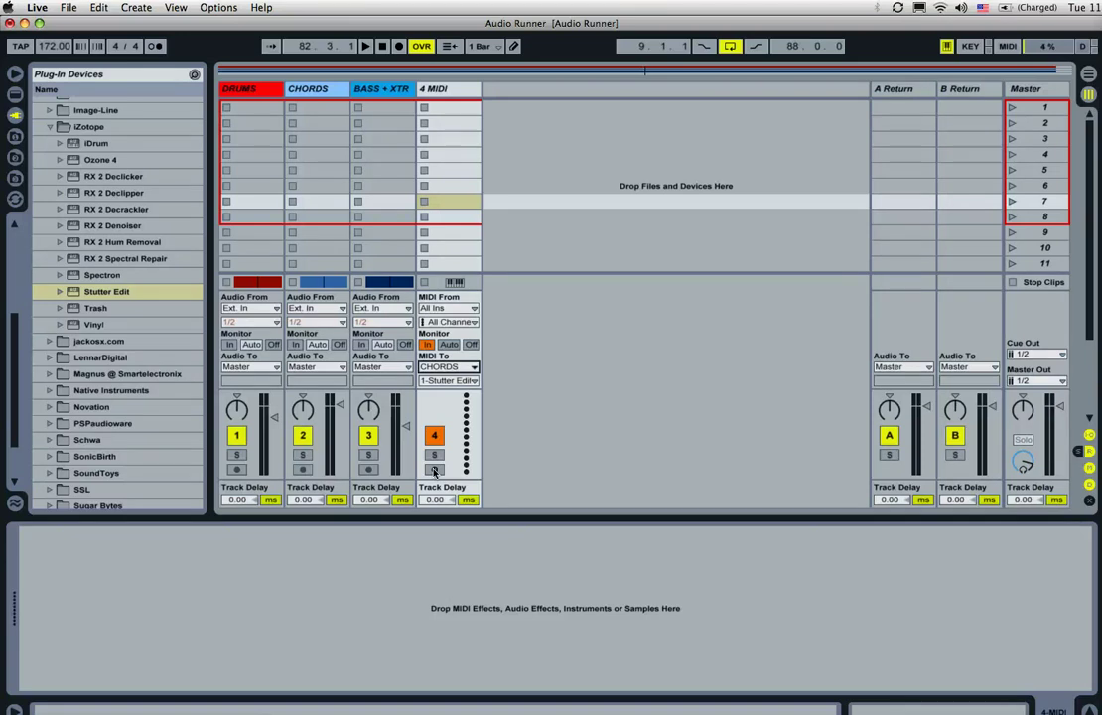
click(433, 470)
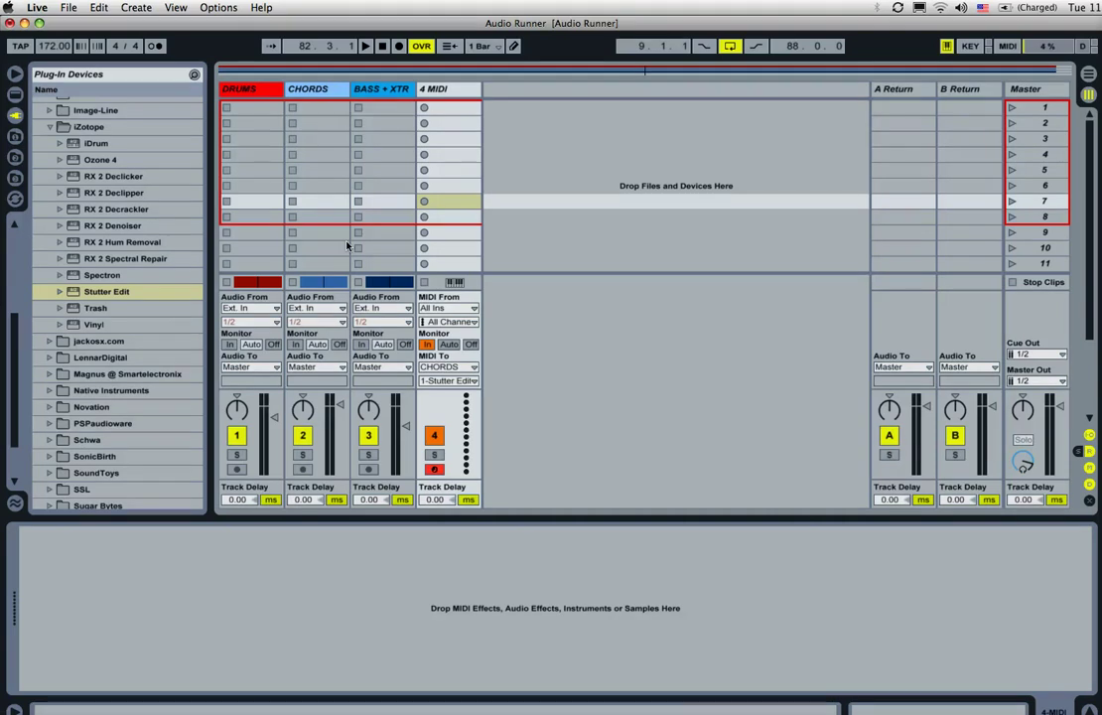
key(space)
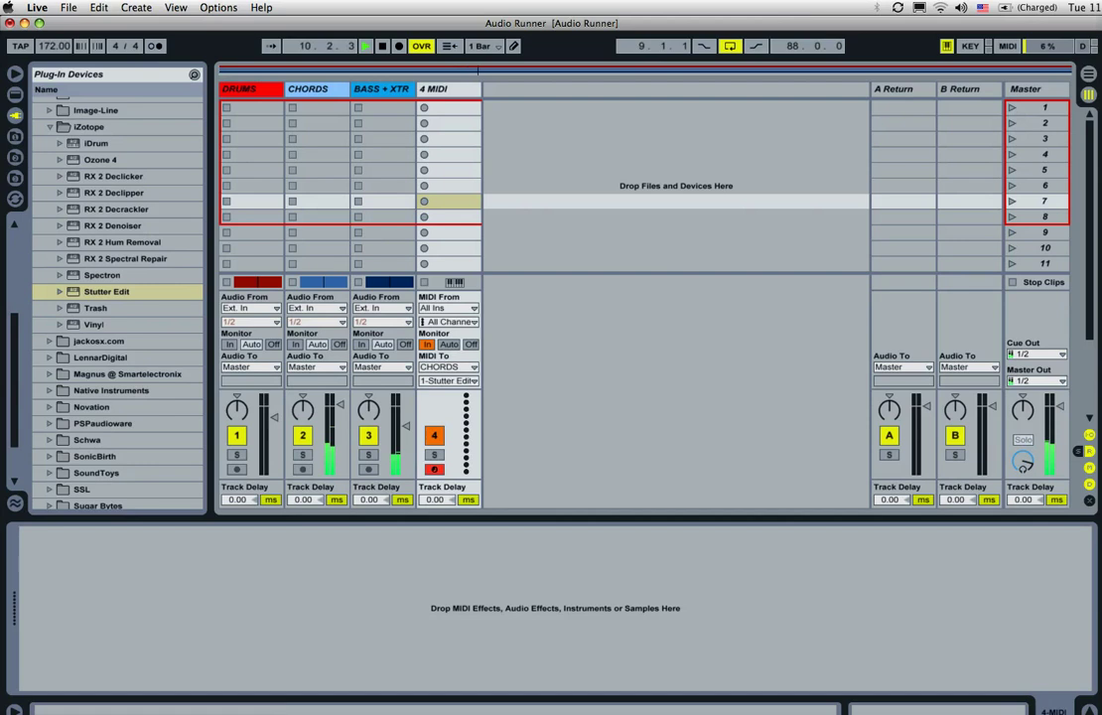
key(XF86AudioLowerVolume)
key(space)
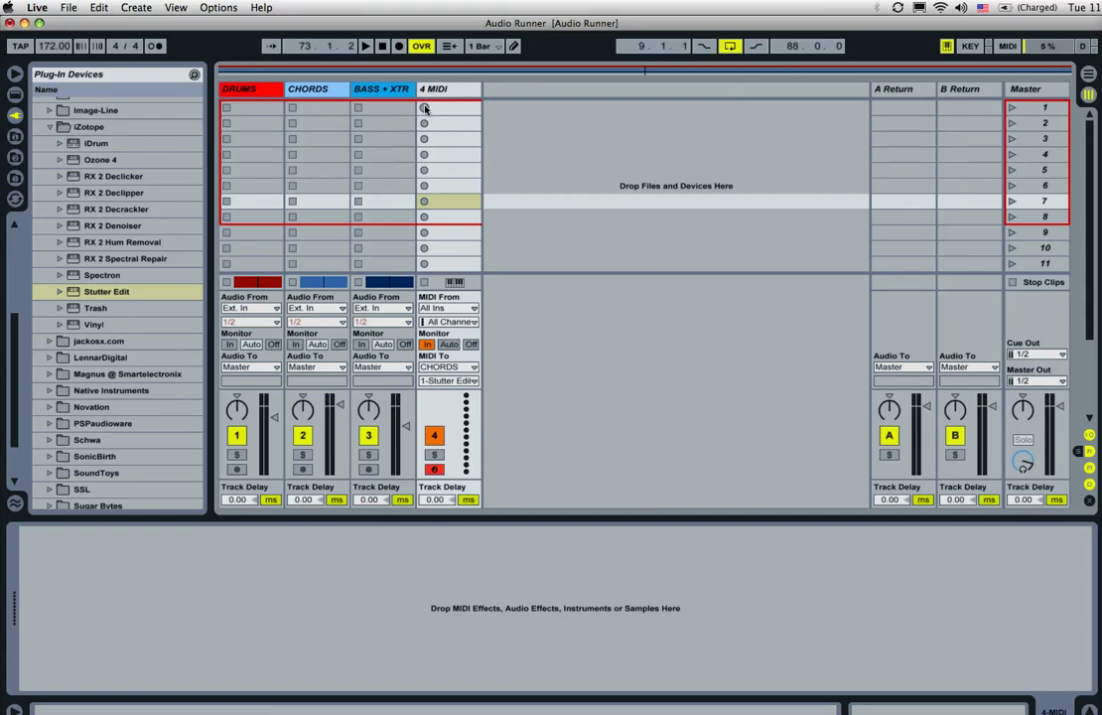
click(425, 108)
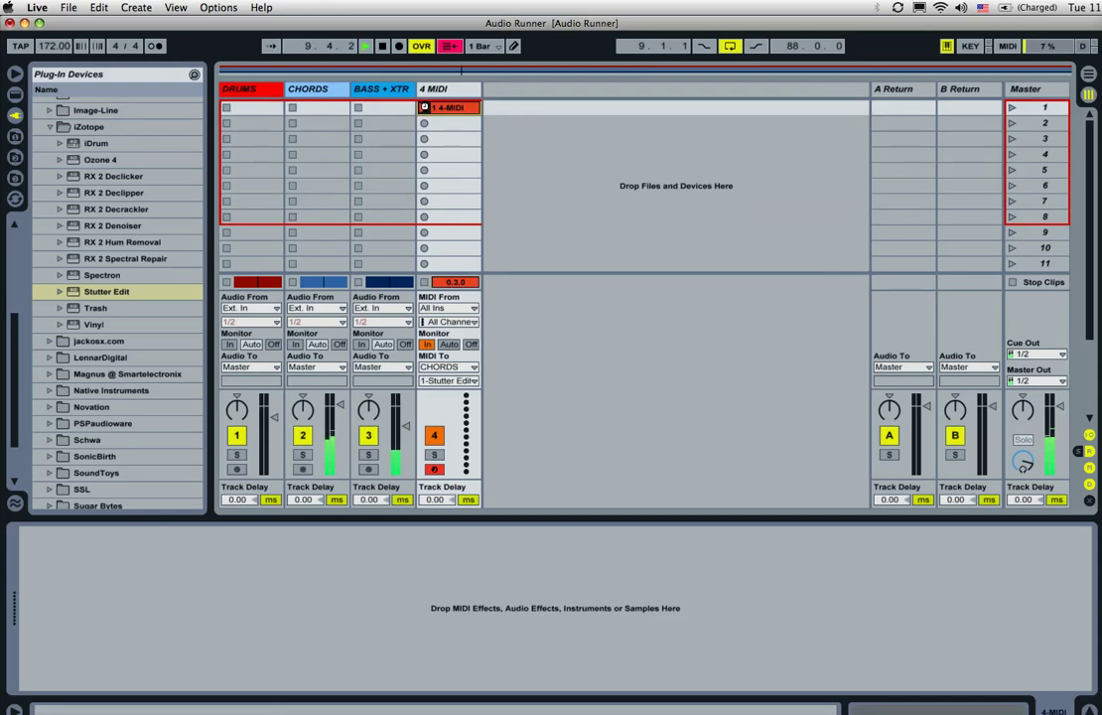
key(space)
key(shift+Tab)
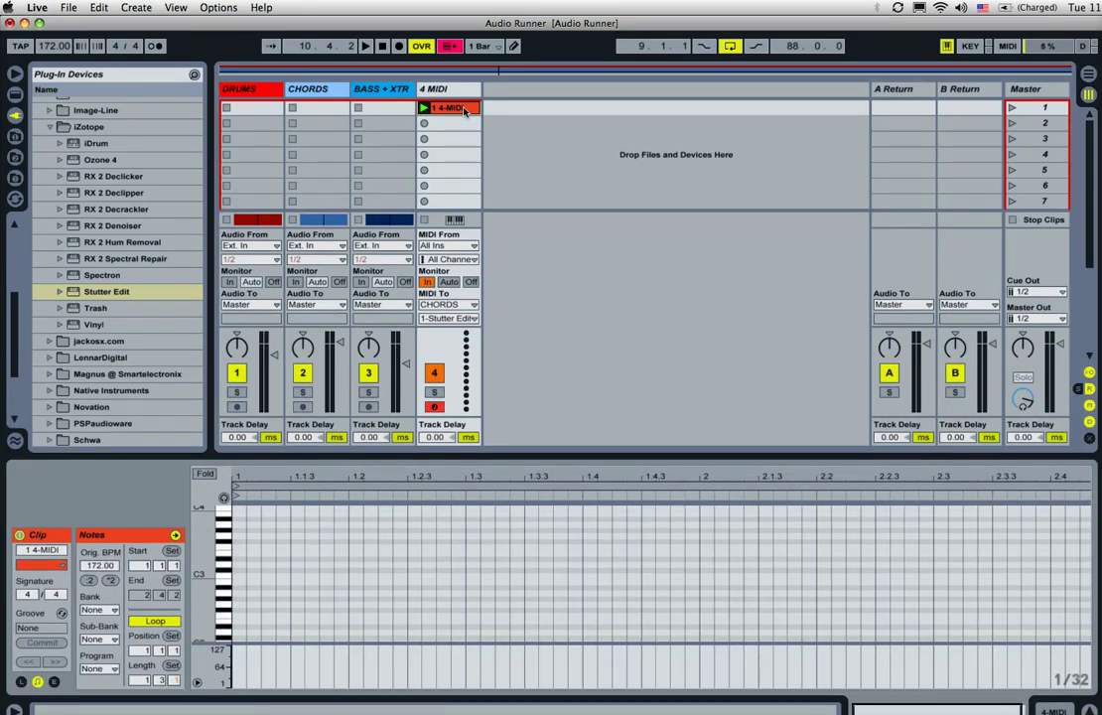
key(Delete)
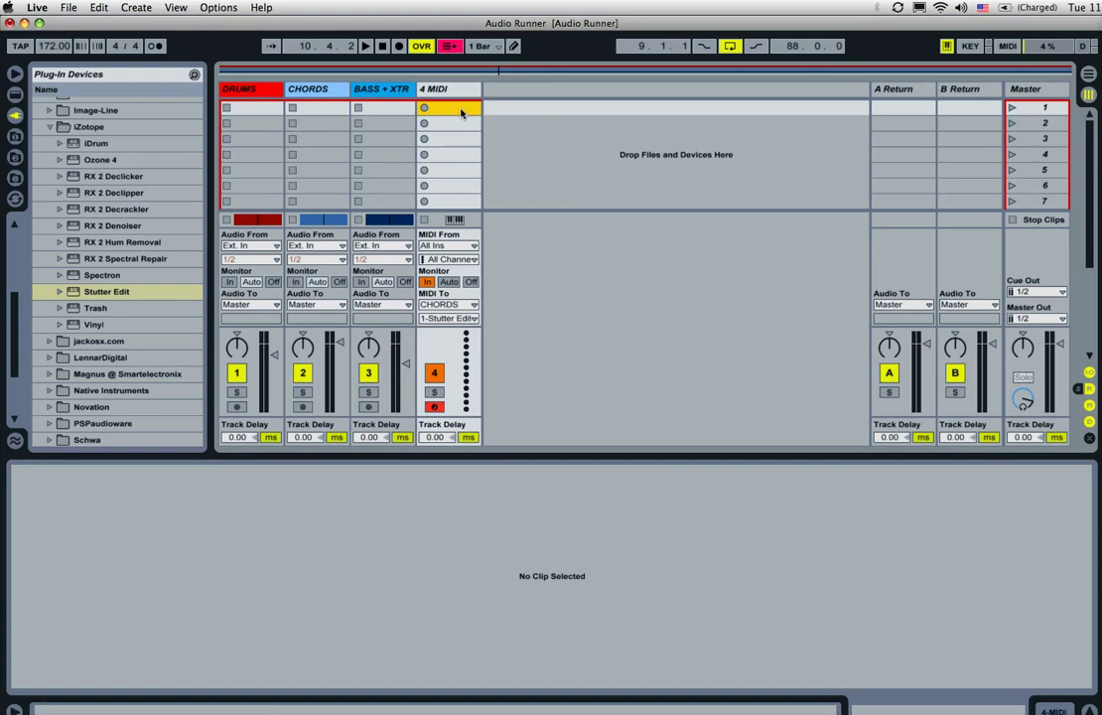
- Load Stutter Edit onto the Master track's effects chain
click(324, 94)
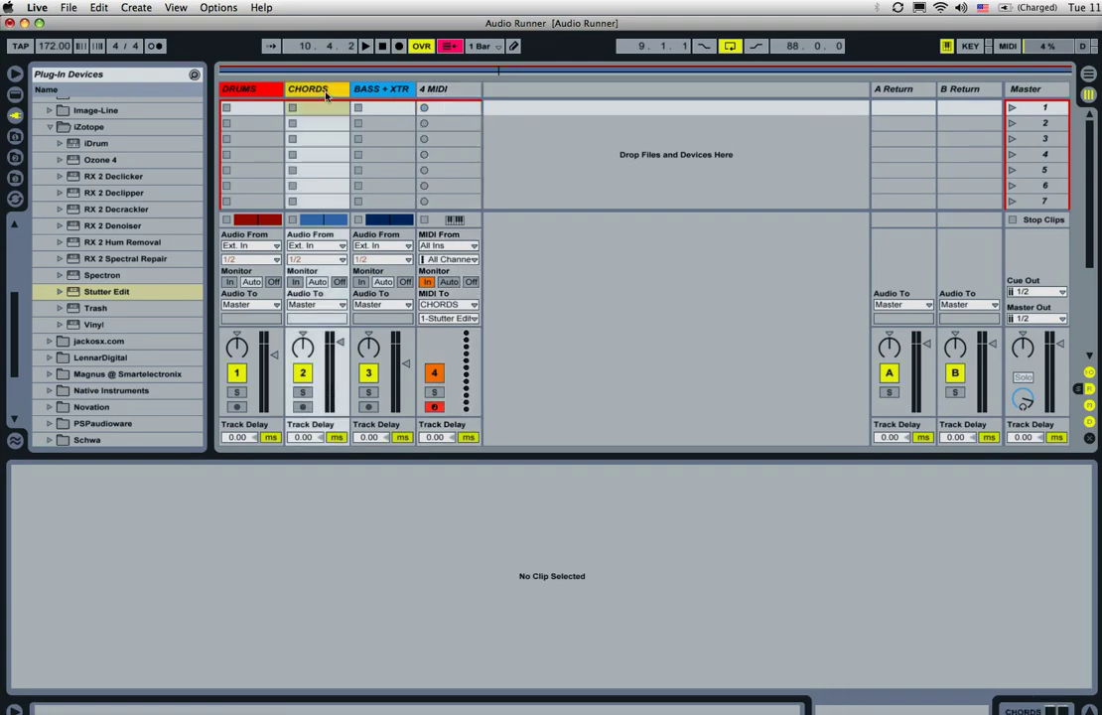
click(325, 95)
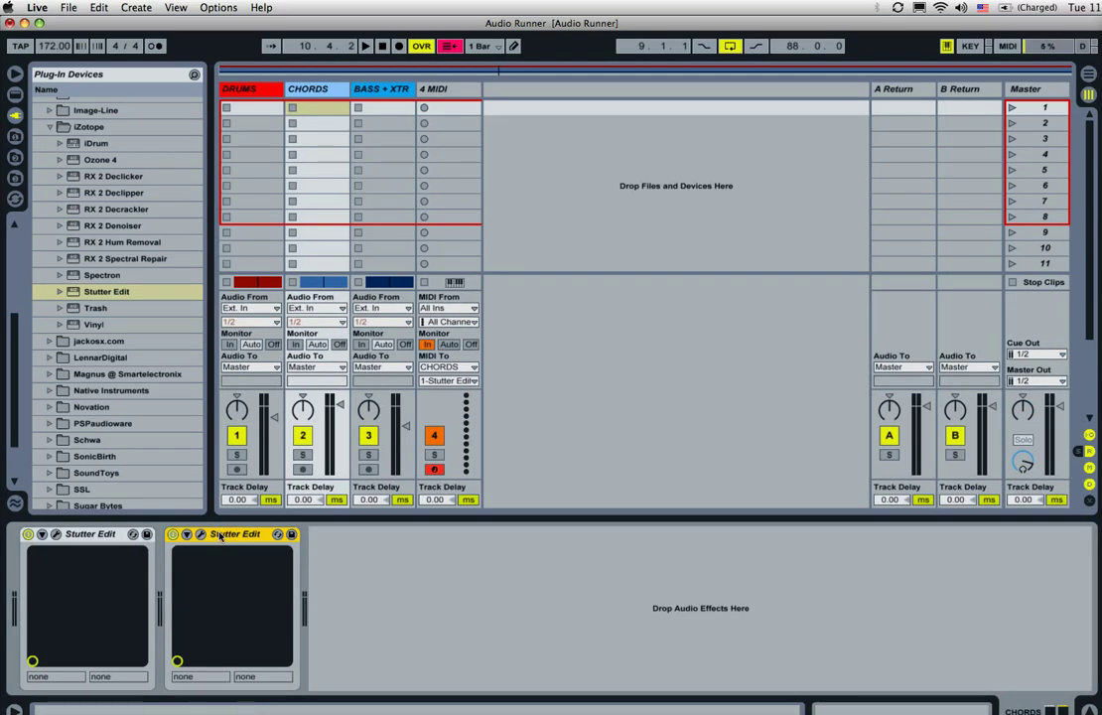
click(958, 90)
click(1029, 91)
key(Return)
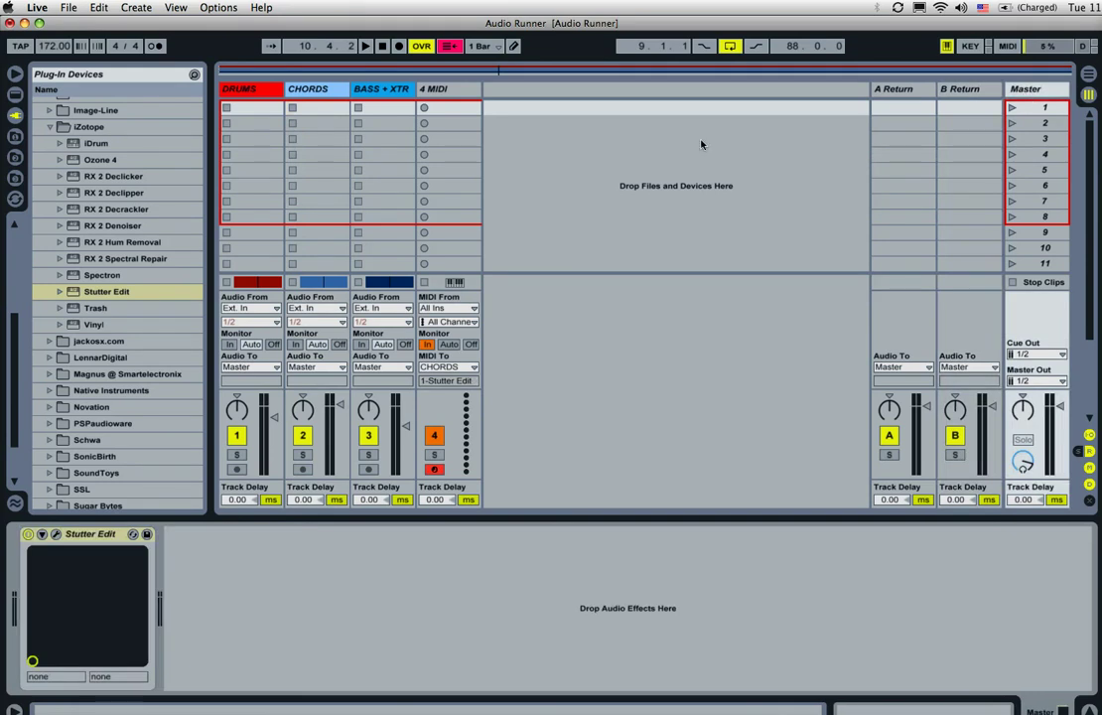
- Route 4 MIDI's MIDI to Master and open the Master's Stutter Edit window
click(463, 91)
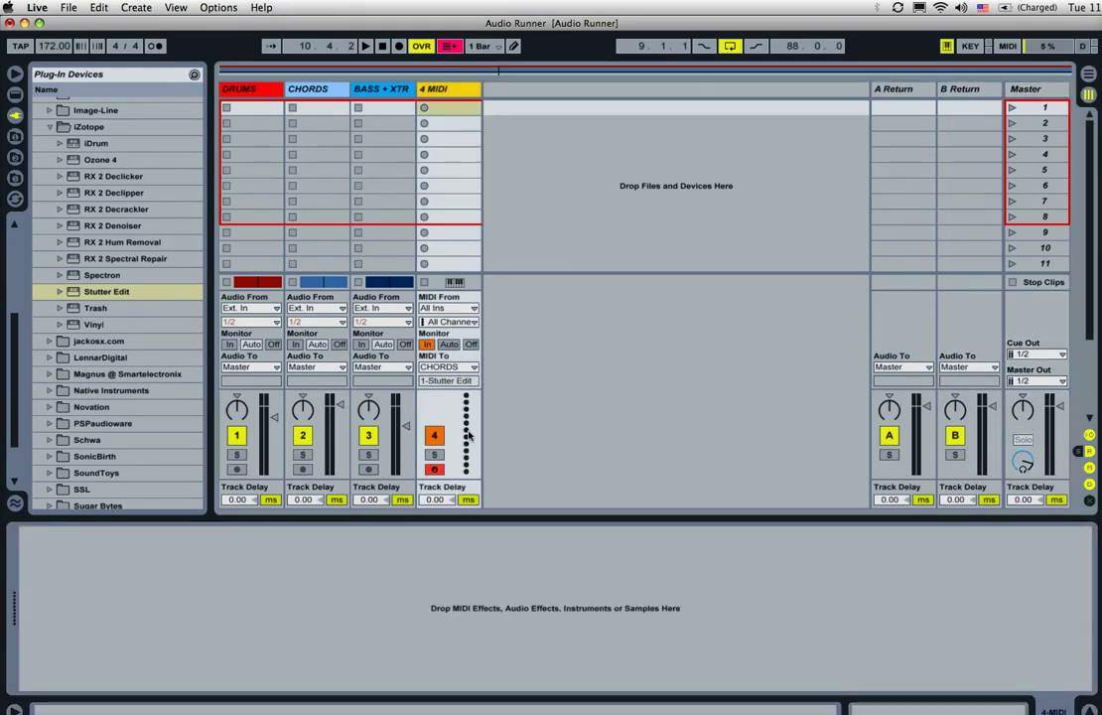
click(470, 369)
click(456, 420)
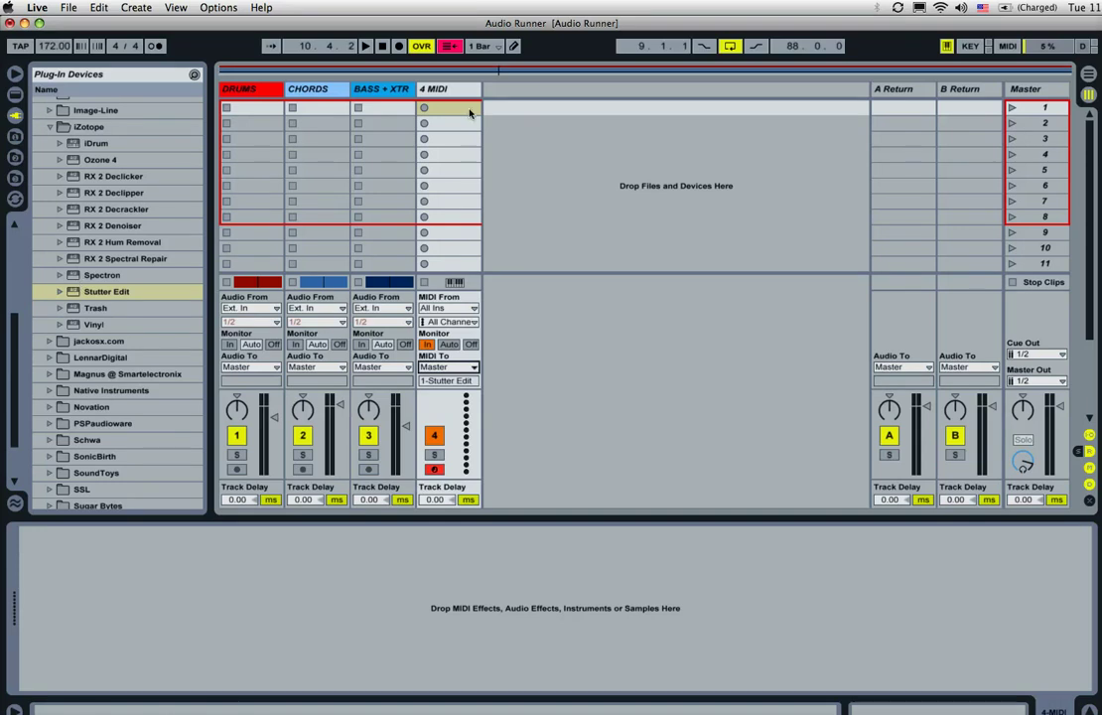
click(1021, 89)
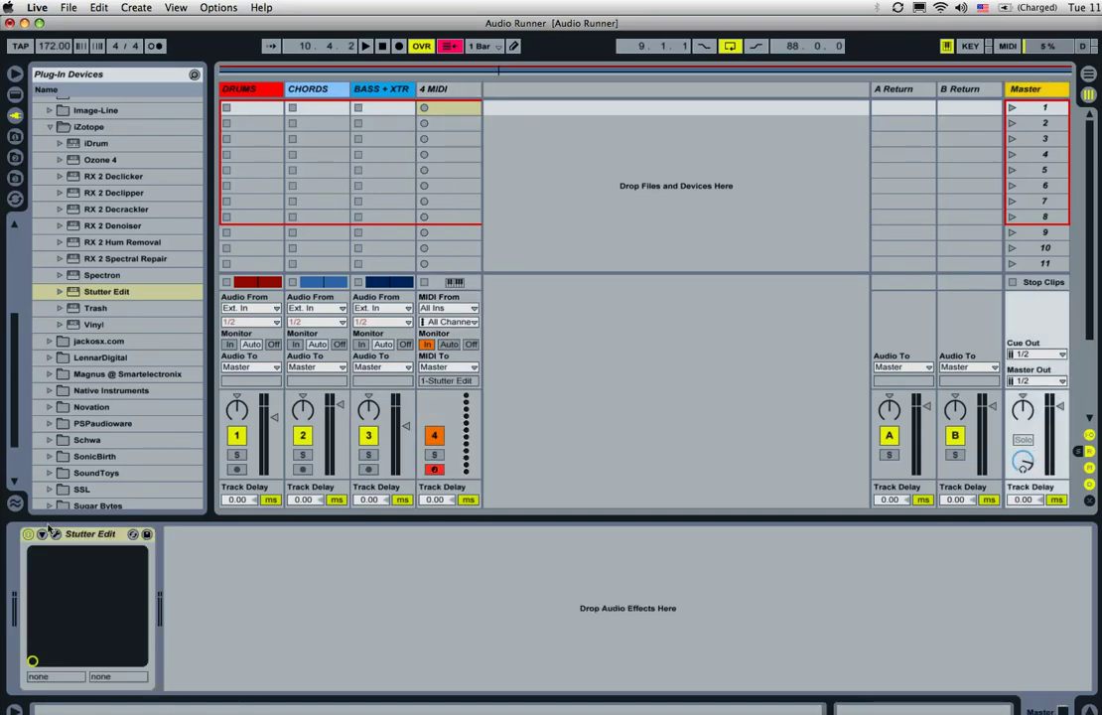
click(55, 535)
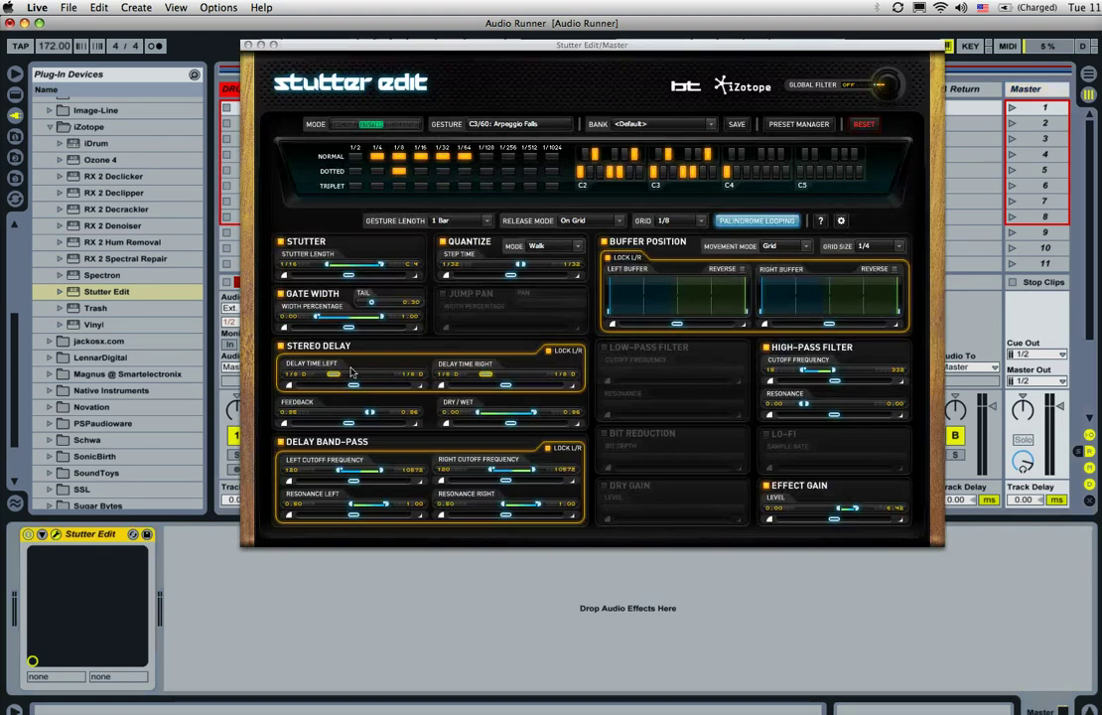